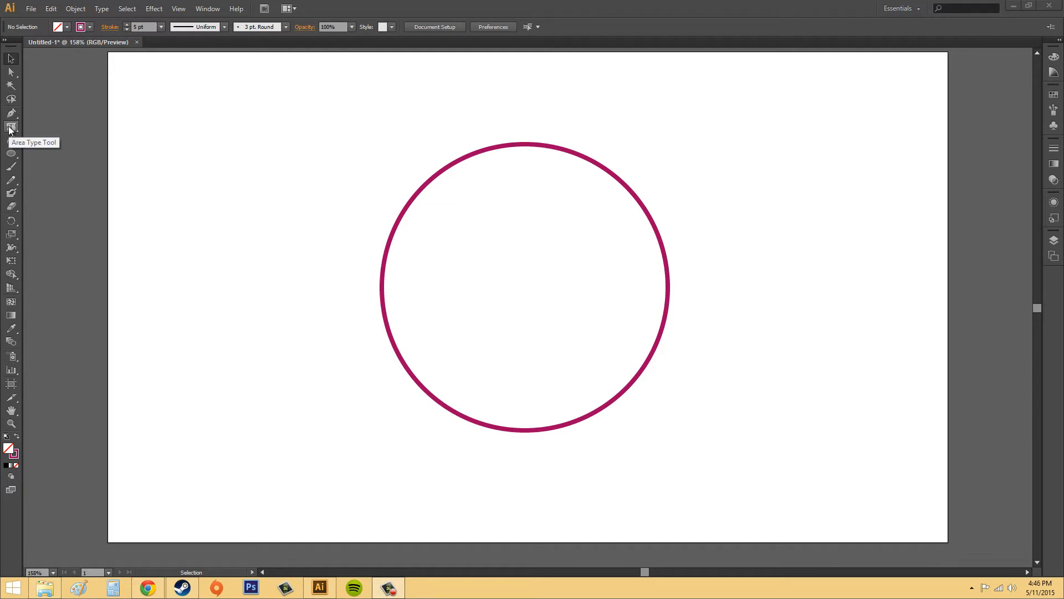
Use the Area Type tool on the circle's path to make it a text frame and enter "text" inside
drag(9, 130, 71, 142)
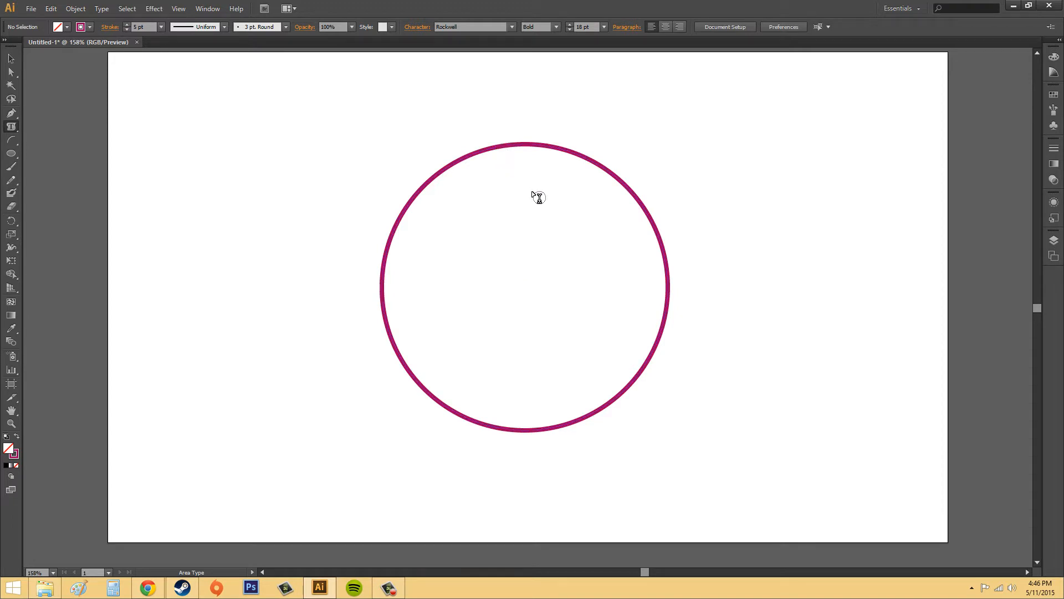
click(514, 260)
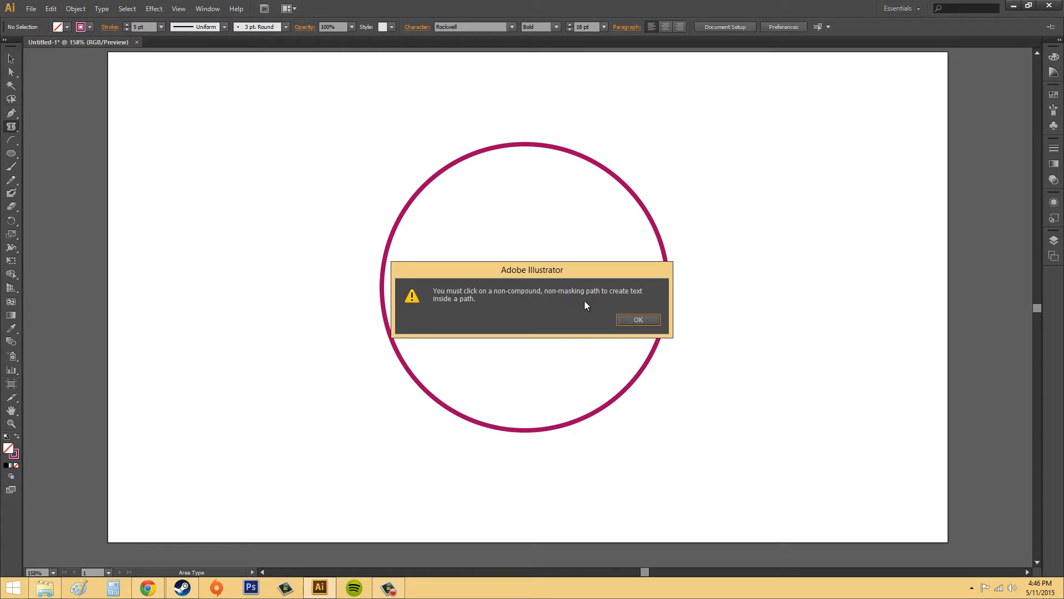
click(642, 318)
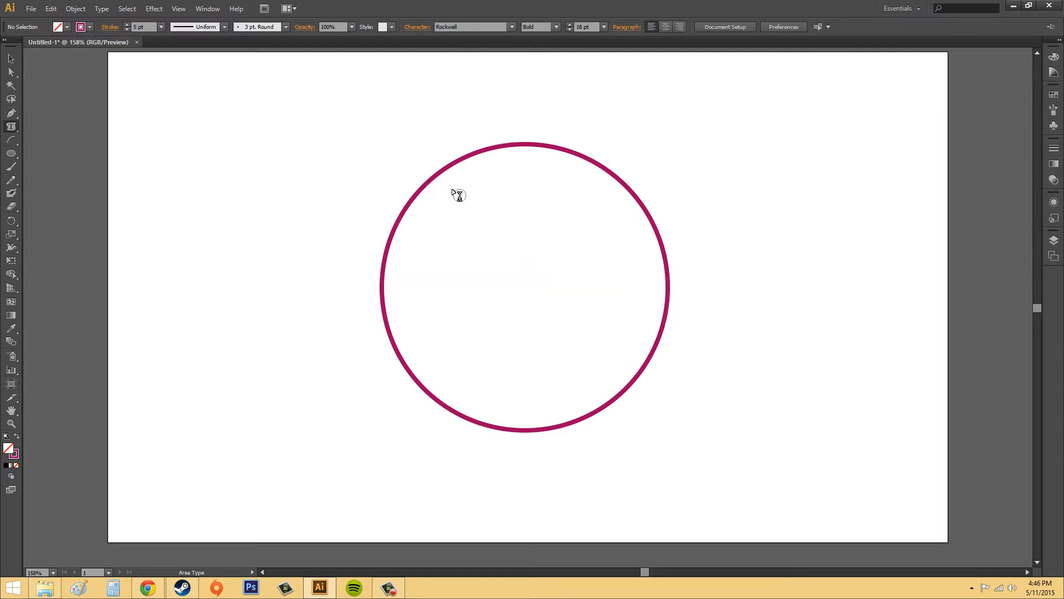
click(469, 154)
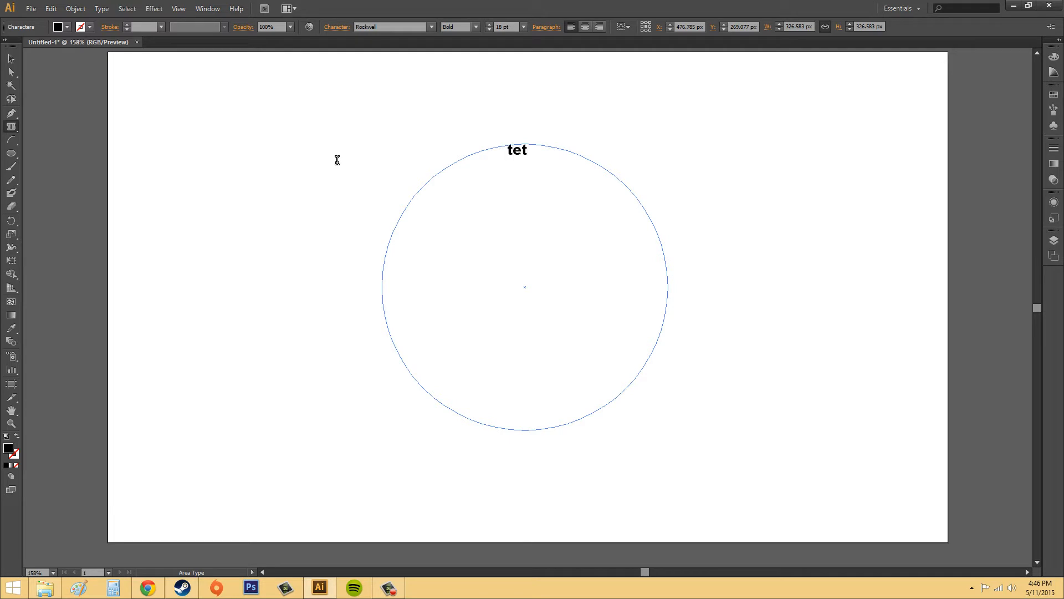
text(x)
Try to give the circular text frame a red 3 pt stroke
click(82, 27)
click(87, 46)
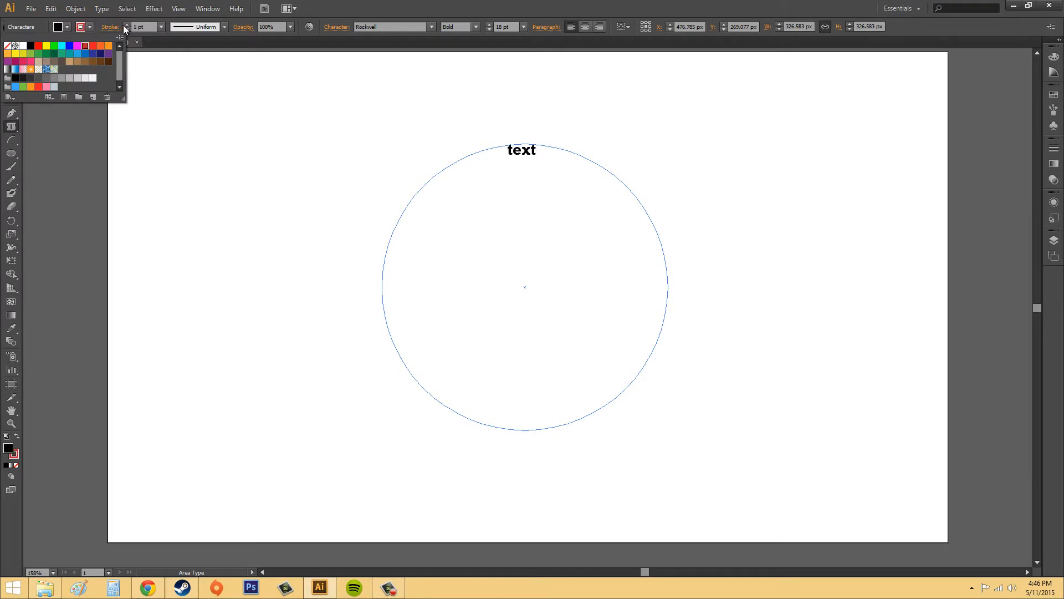
click(126, 25)
click(126, 25)
click(125, 25)
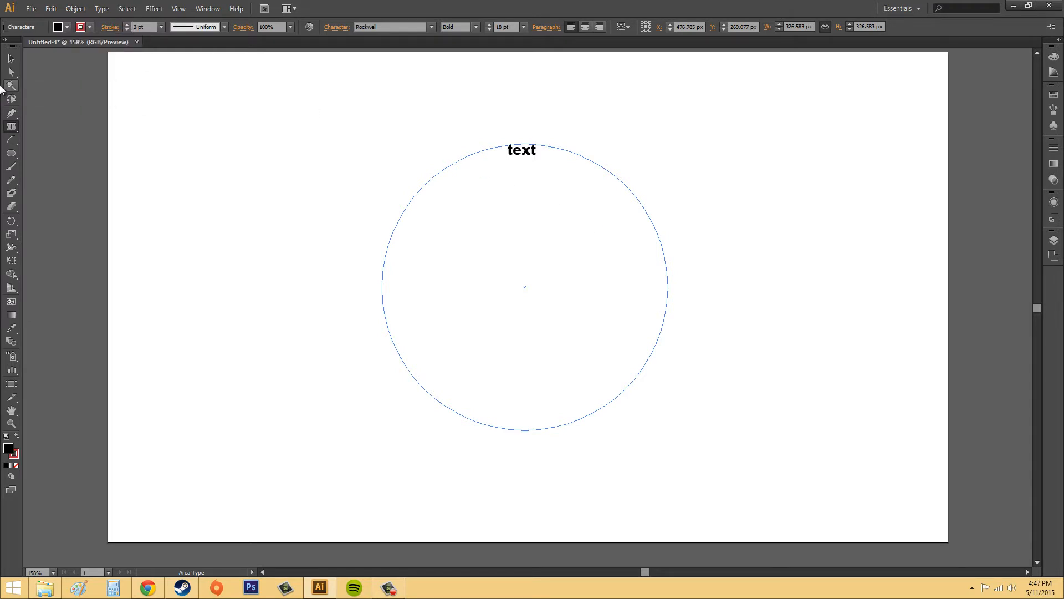
key(Escape)
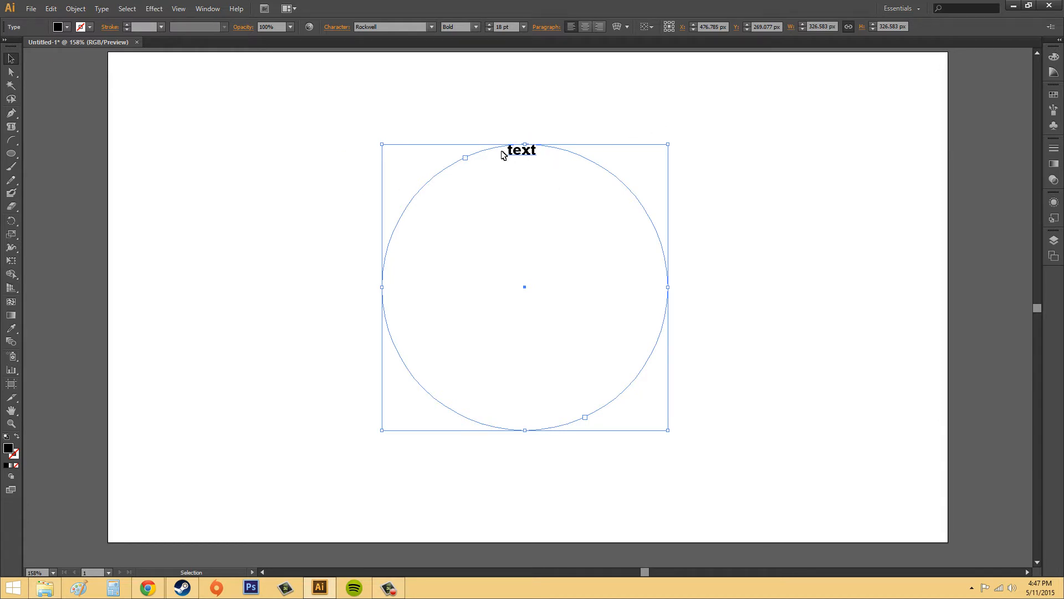
Undo the text entry and the area type conversion to restore the circle with its magenta stroke
click(634, 211)
click(643, 200)
key(a)
key(ctrl+z)
key(ctrl+z)
key(ctrl+z)
key(ctrl+z)
key(ctrl+z)
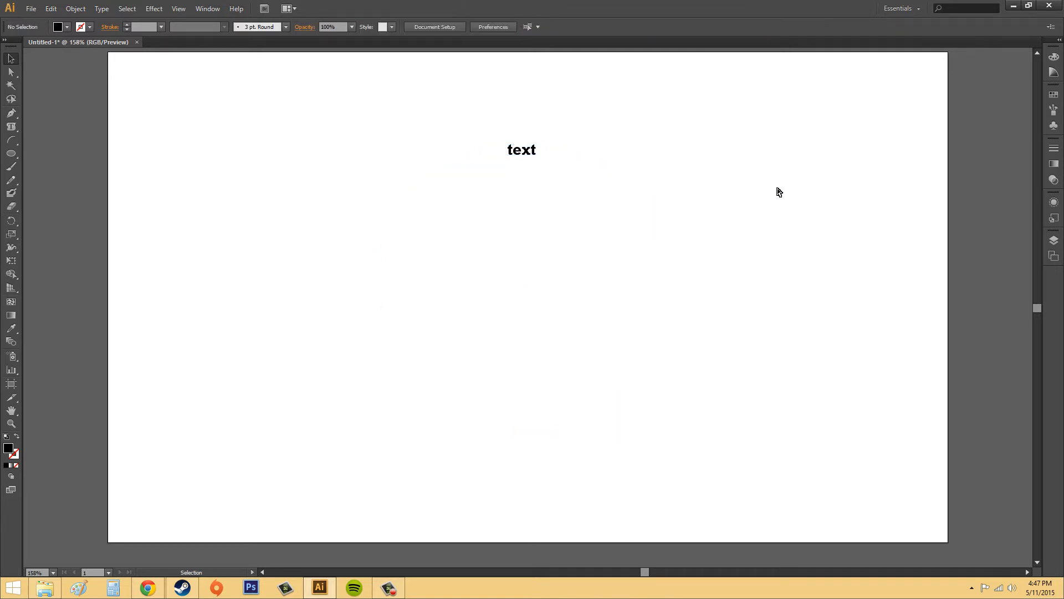
key(v)
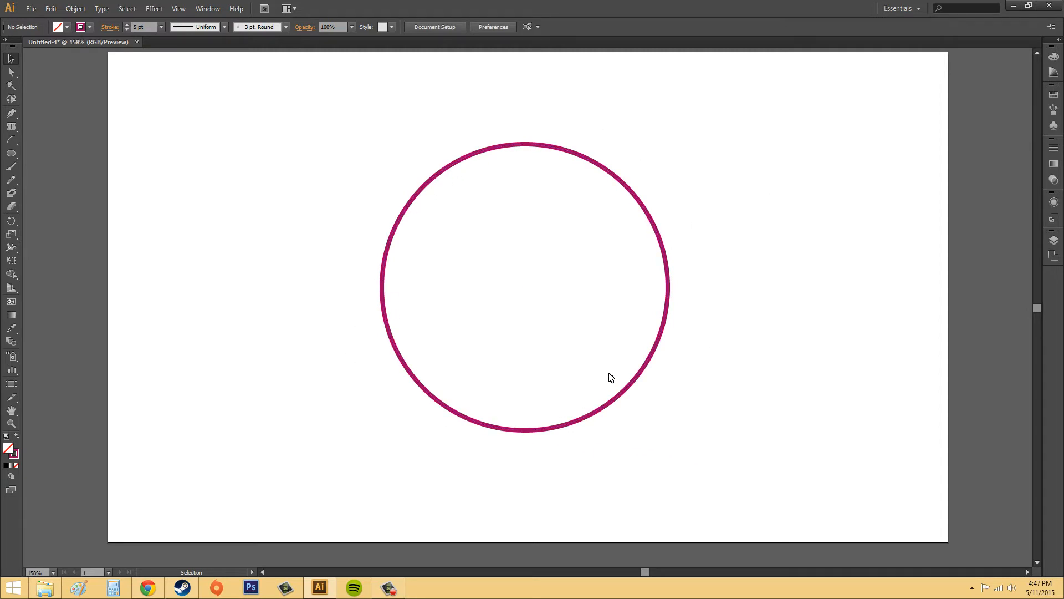
Copy the magenta circle and paste the duplicate in place on top of the original
click(639, 206)
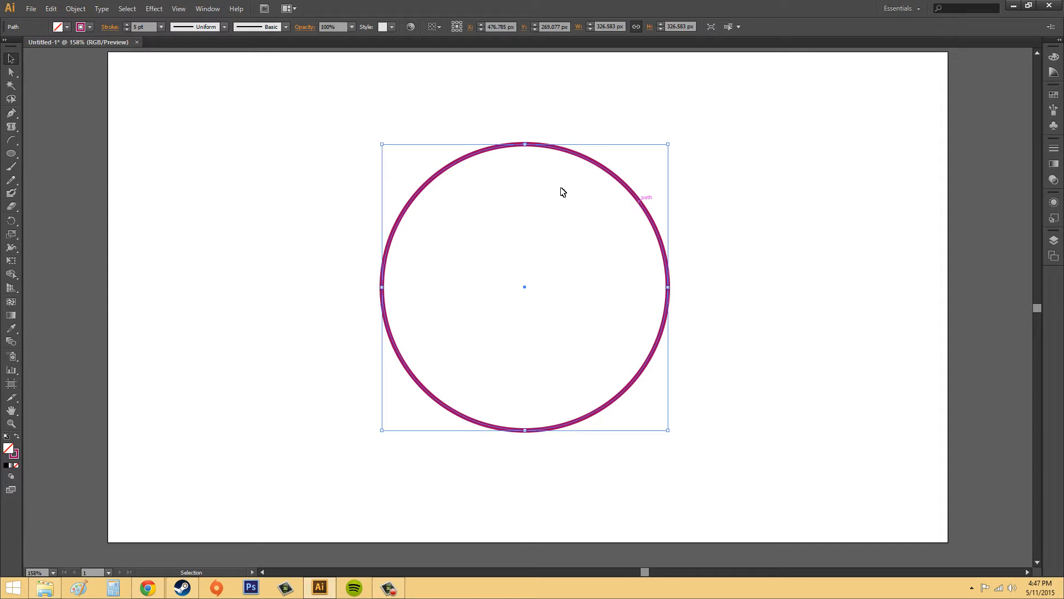
click(50, 9)
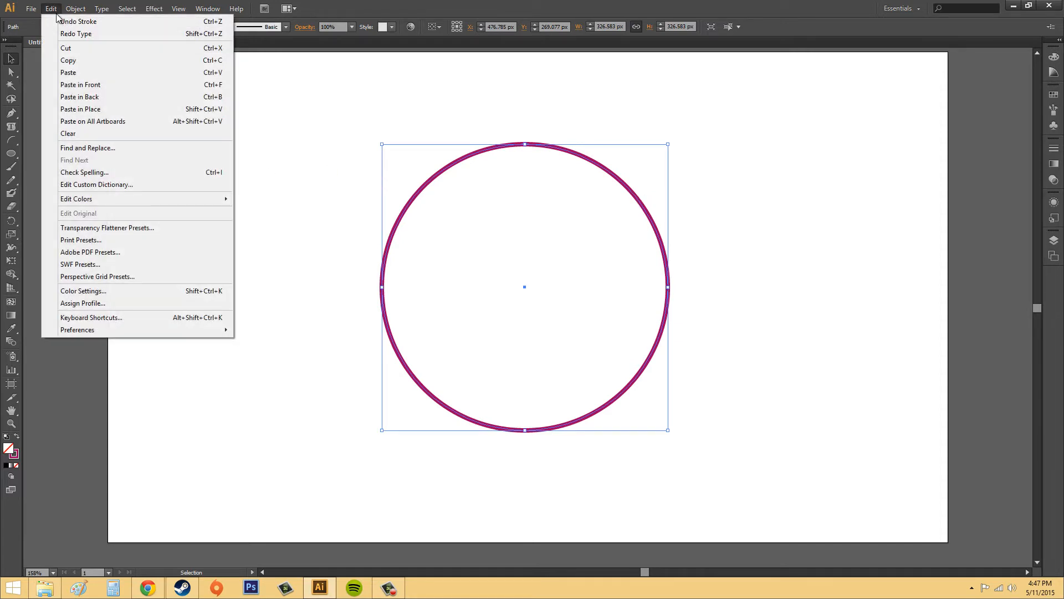
click(75, 64)
click(51, 9)
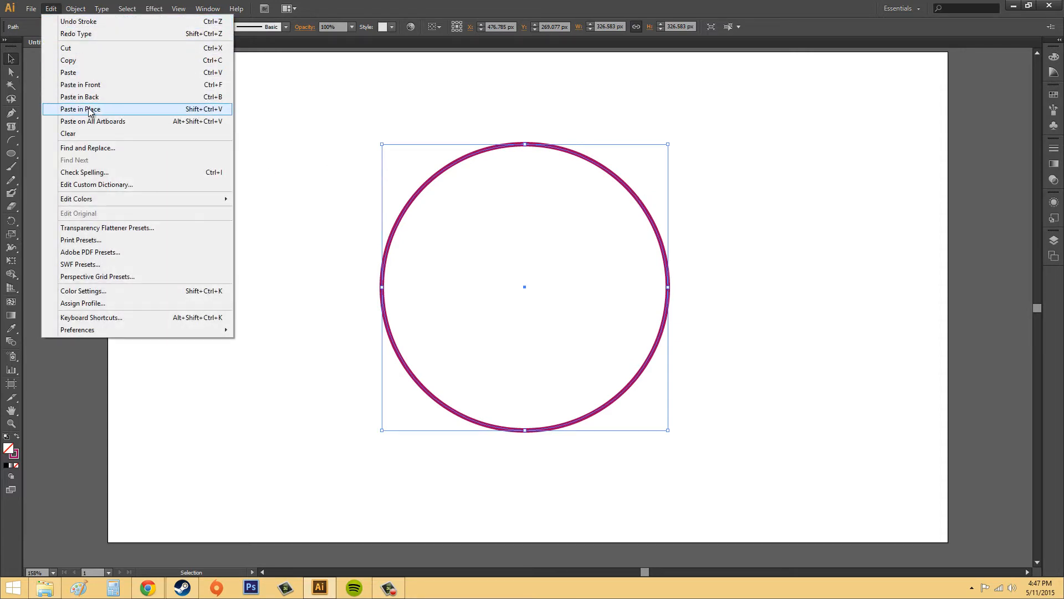
click(90, 111)
click(749, 185)
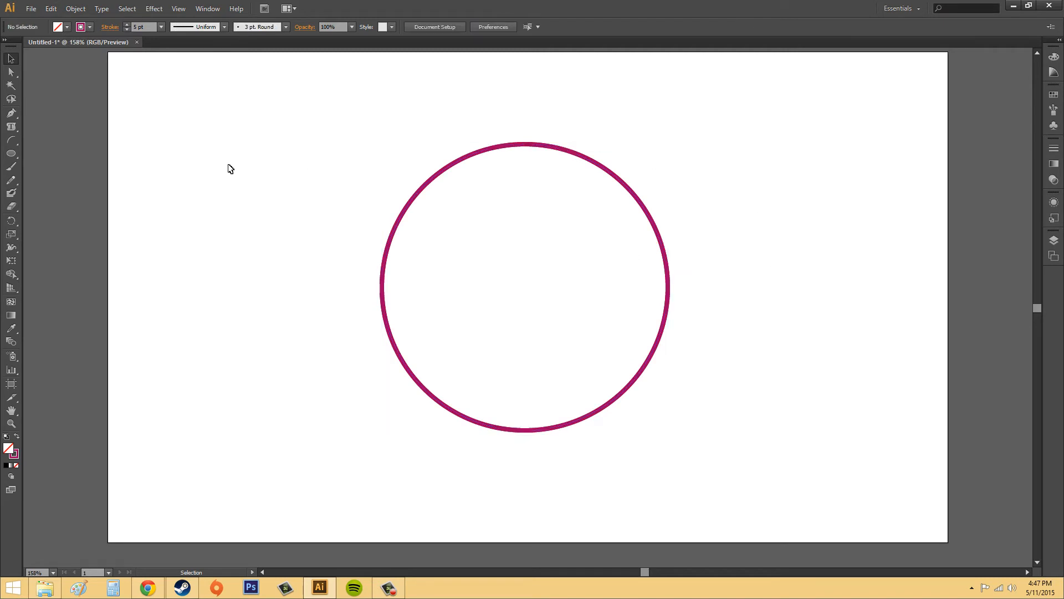
Move the duplicate circle aside to check that the original lies beneath, and undo the move
drag(538, 148, 753, 171)
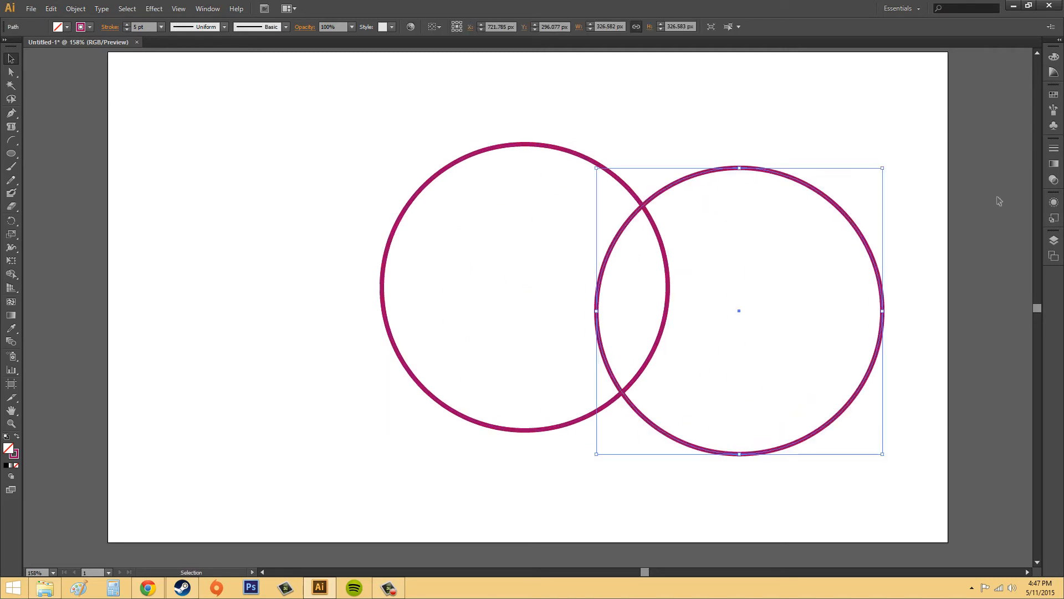
key(ctrl+z)
key(ctrl+z)
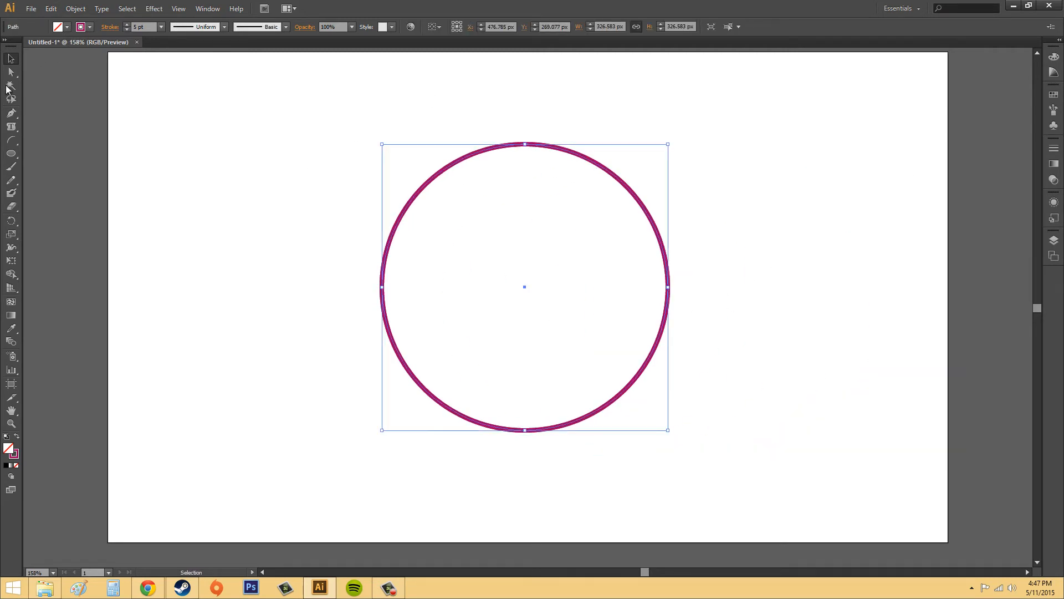
Turn the upper circle into an area type frame, enter "Spaghetti", and put a line break before the word
click(12, 126)
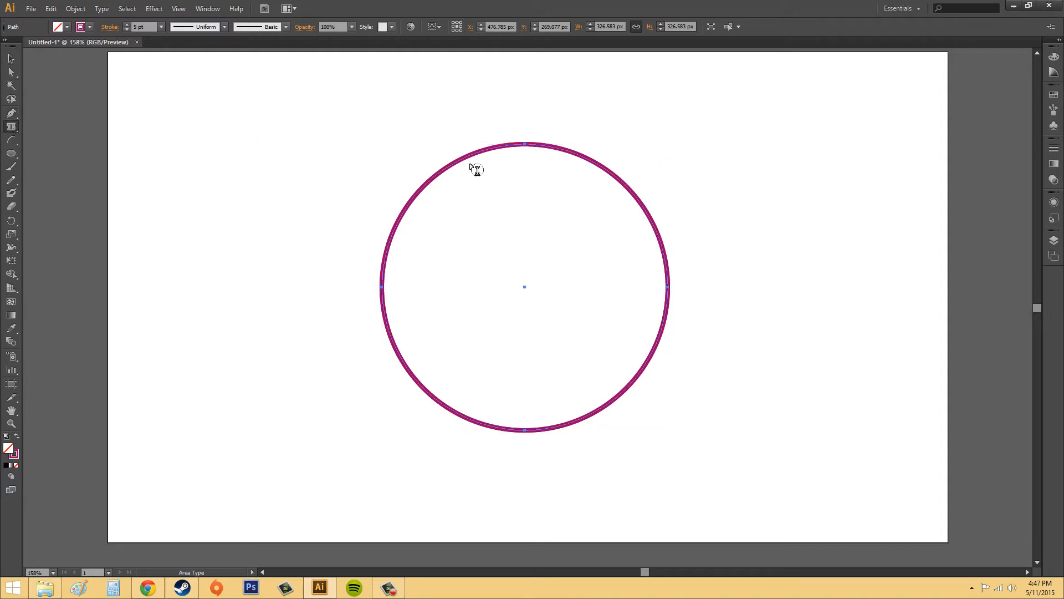
click(508, 146)
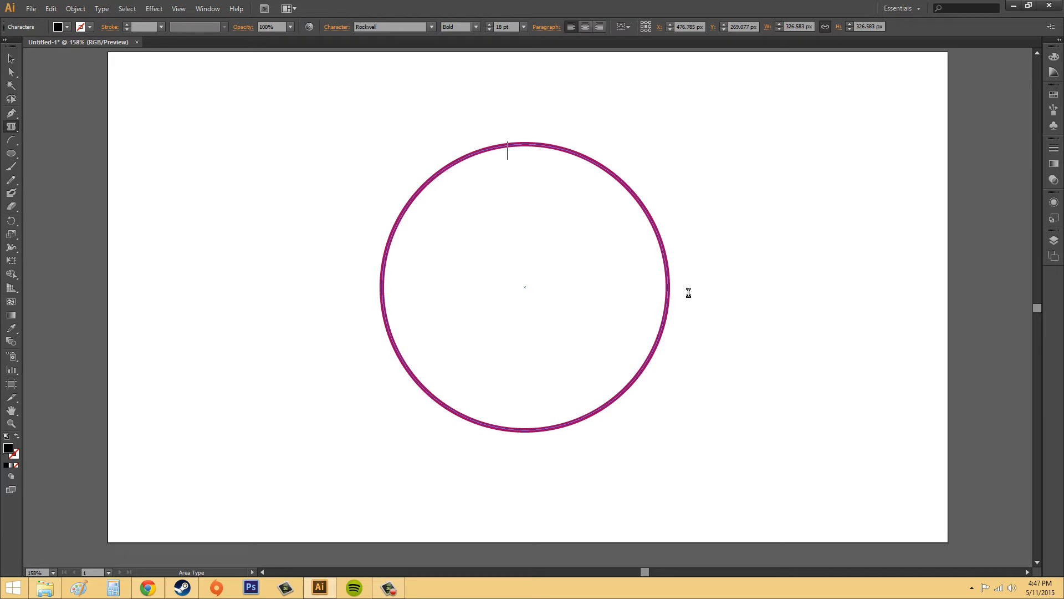
text(Spag)
text(hetti)
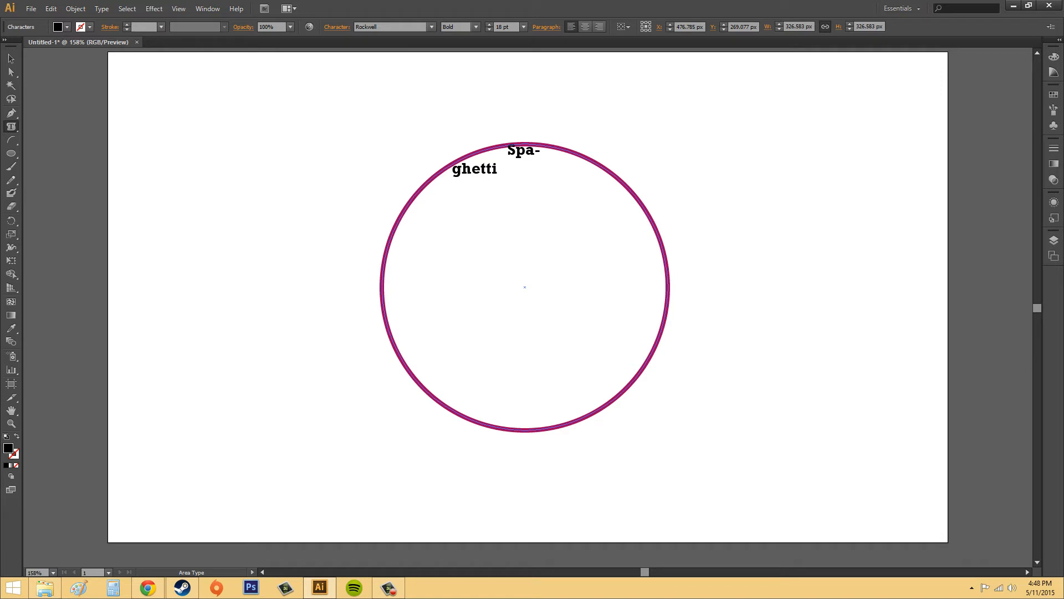
key(F10)
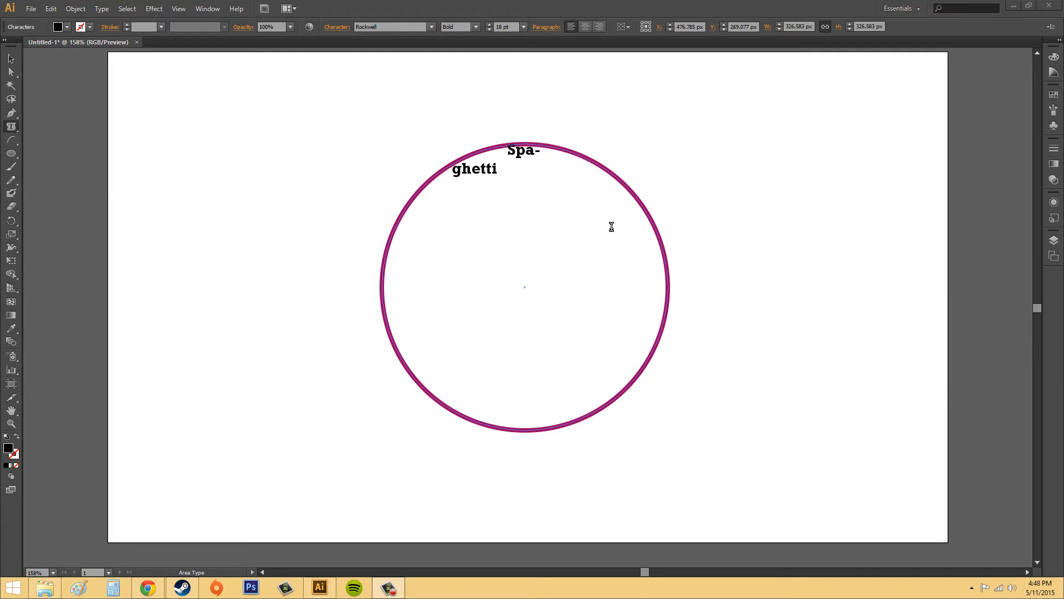
click(503, 151)
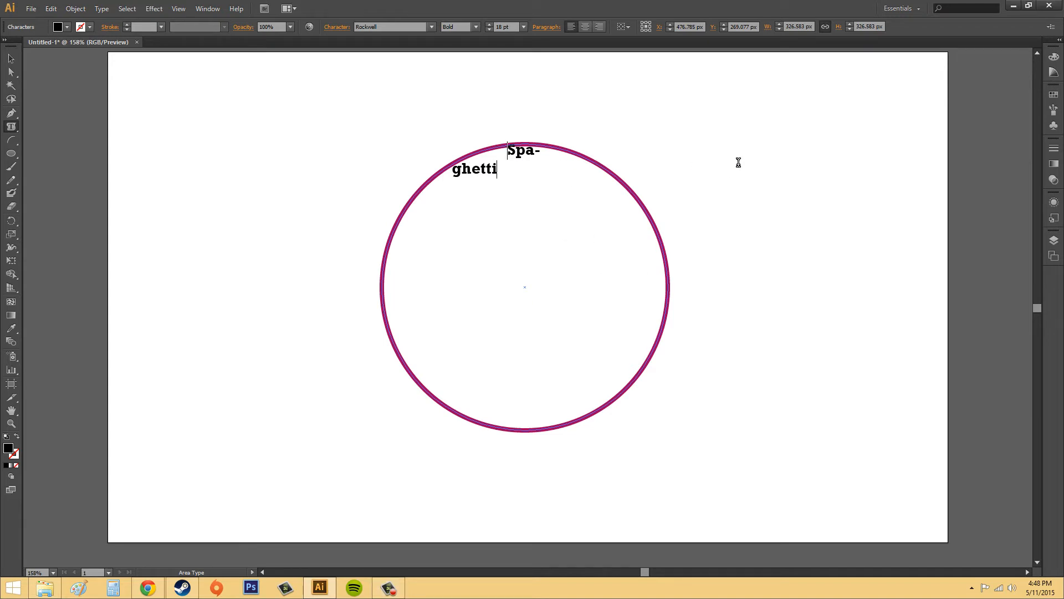
key(Return)
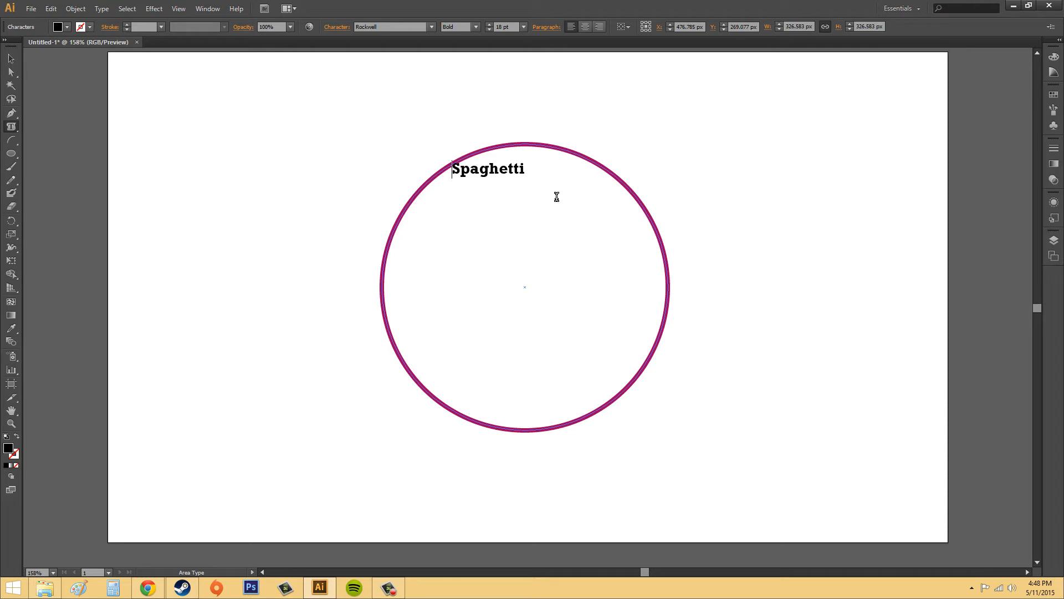
Add a centre-aligned line reading "Middle" below "Spaghetti", leaving one blank line between them
click(544, 169)
click(586, 23)
text(Middle)
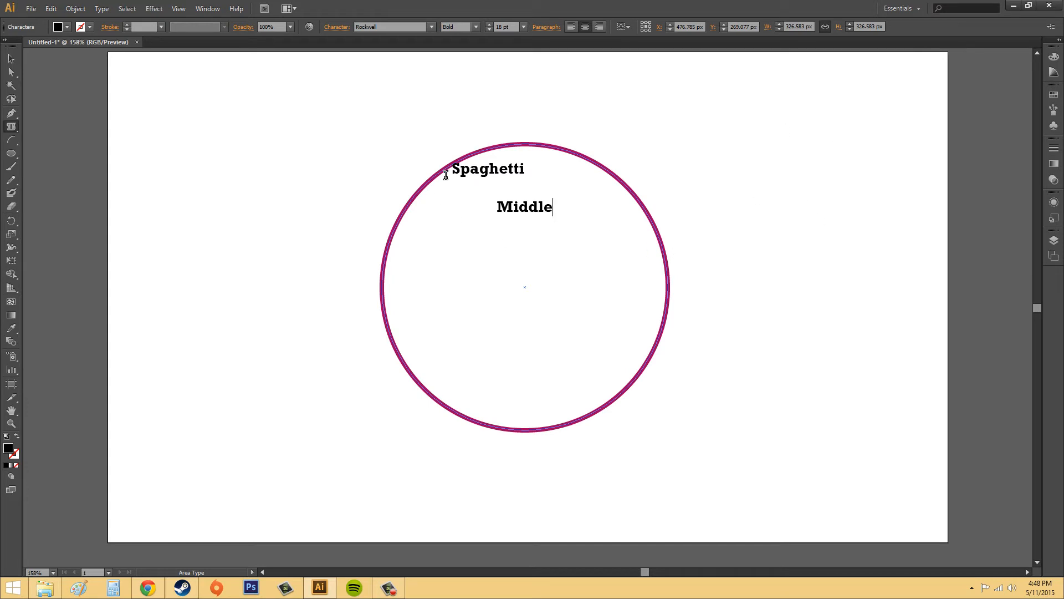
click(10, 58)
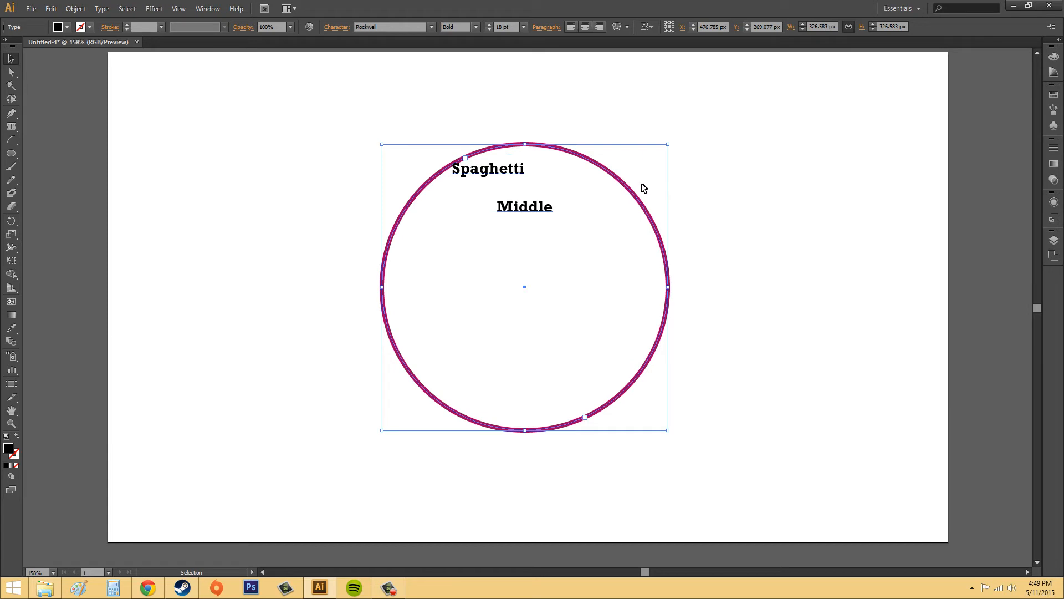
Move the circular text frame off the outlined circle, undo the move, and deselect everything
drag(638, 199, 908, 127)
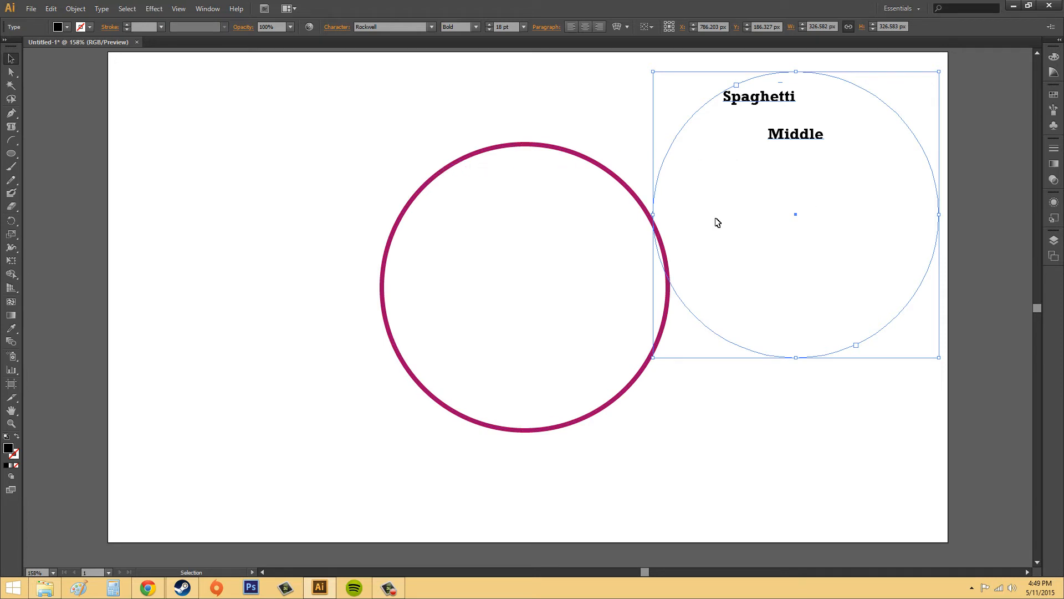
key(ctrl+z)
click(797, 115)
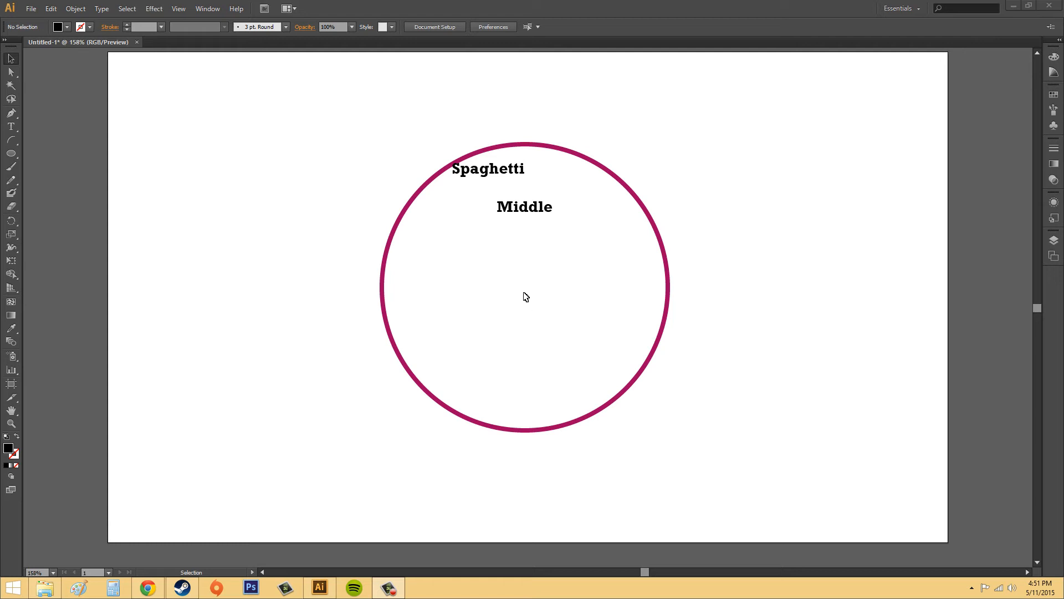
Open the Area Type Options for the circular text frame and place the dialog clear of the artwork
click(105, 13)
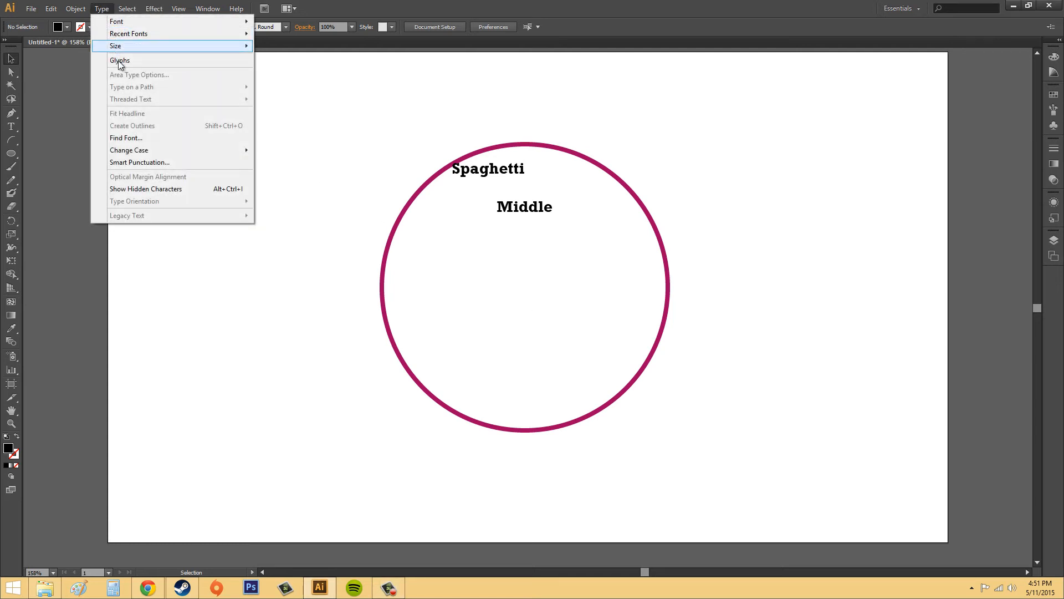
click(961, 210)
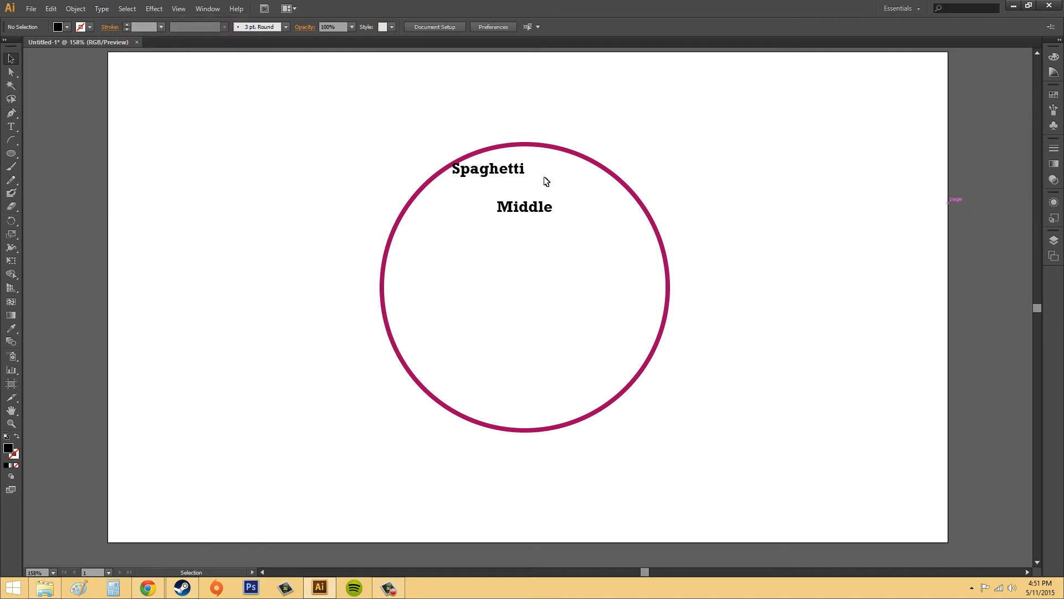
click(521, 146)
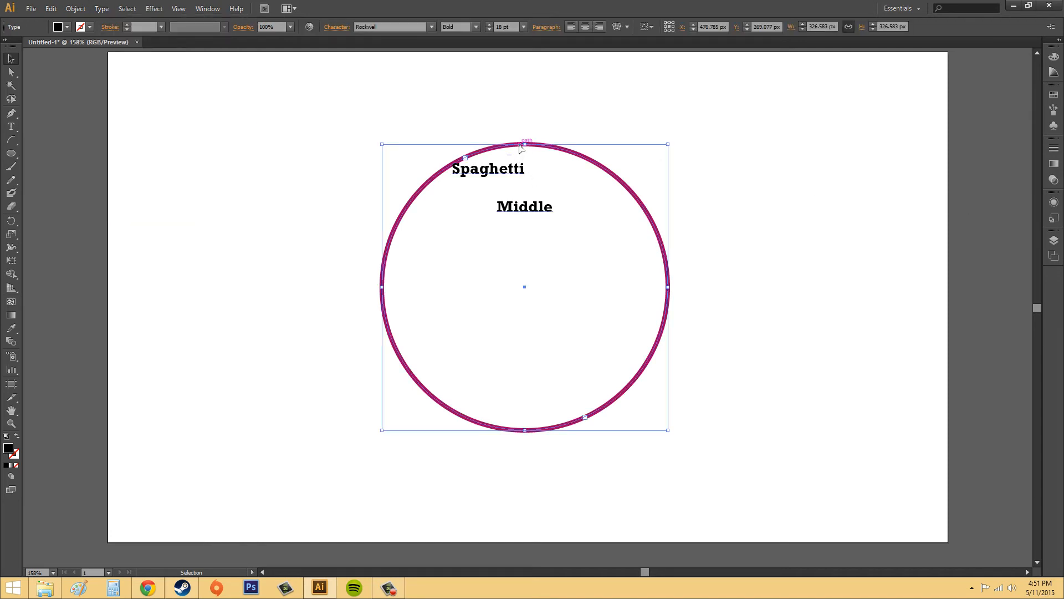
click(101, 9)
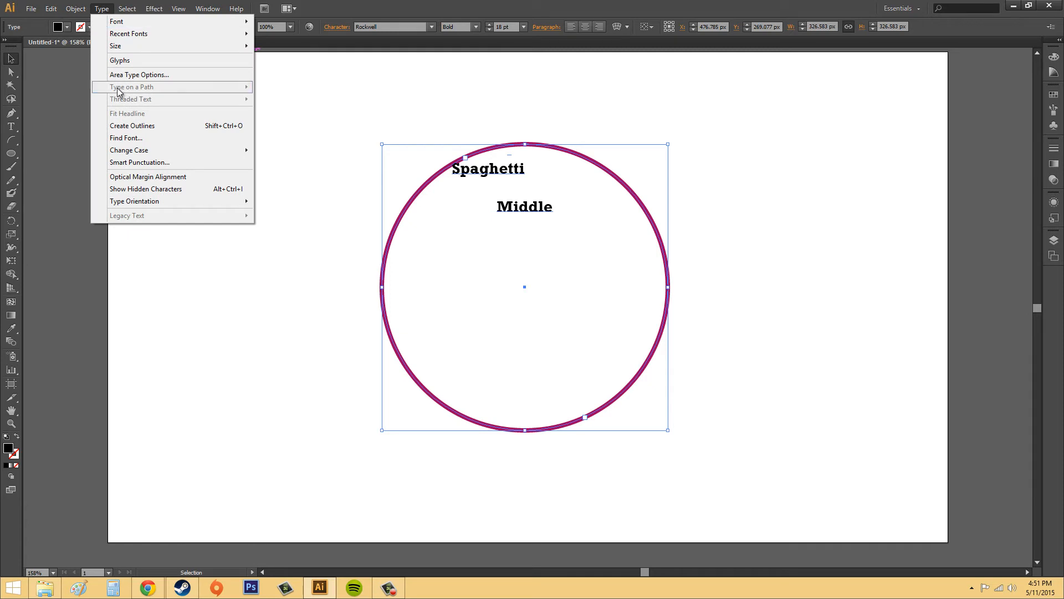
click(129, 76)
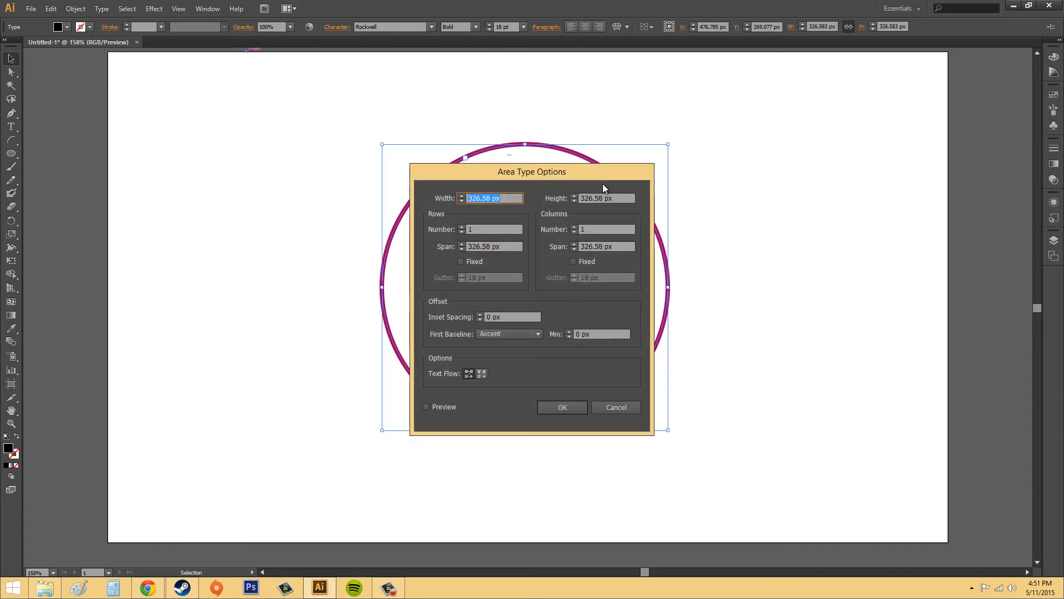
drag(598, 178, 884, 166)
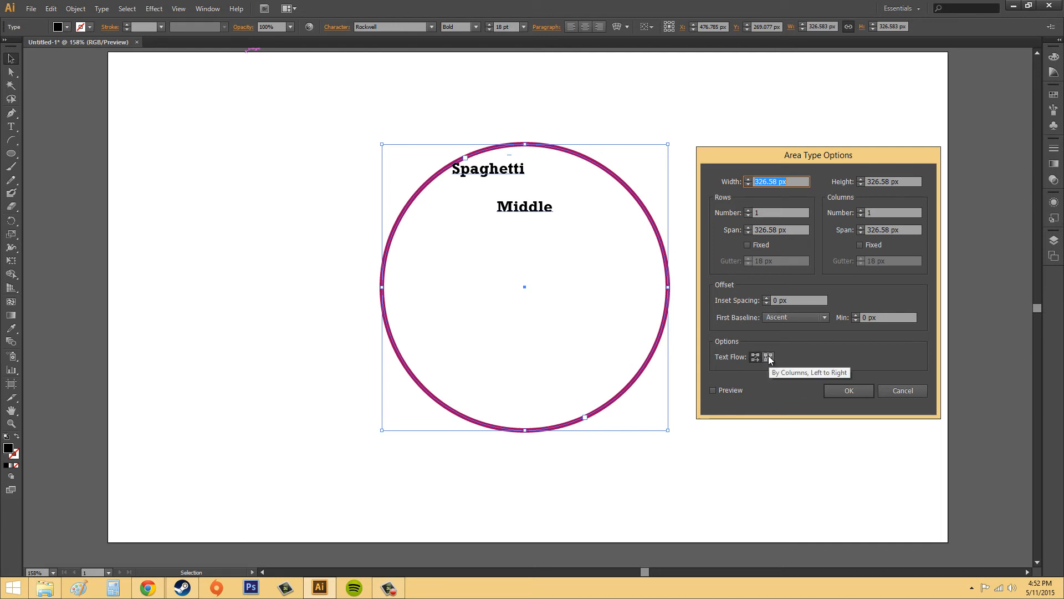
Enable the preview and set the area type width to 306 px
click(714, 391)
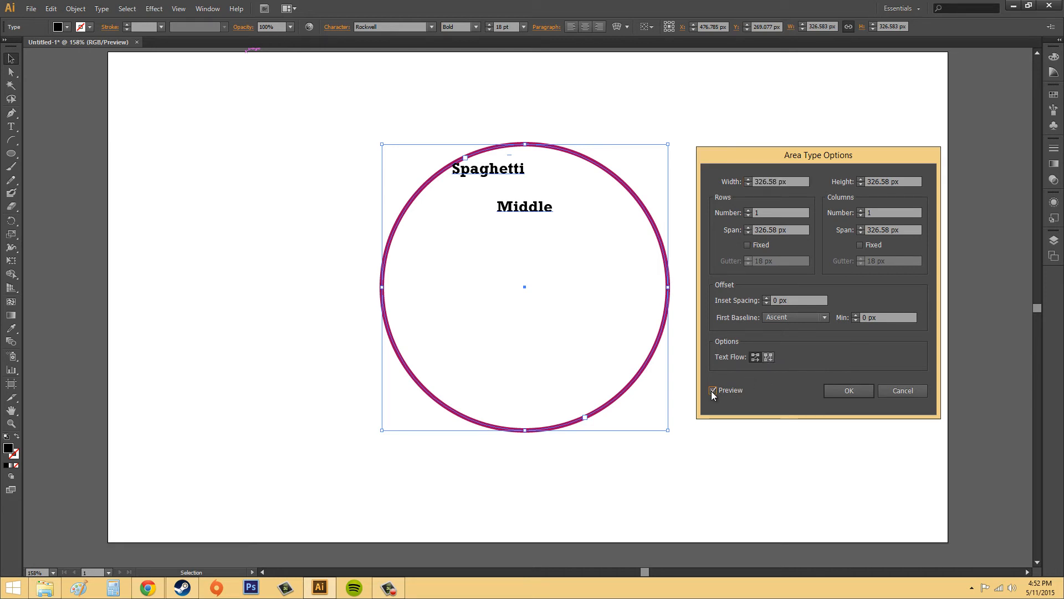
click(749, 184)
drag(749, 185, 750, 188)
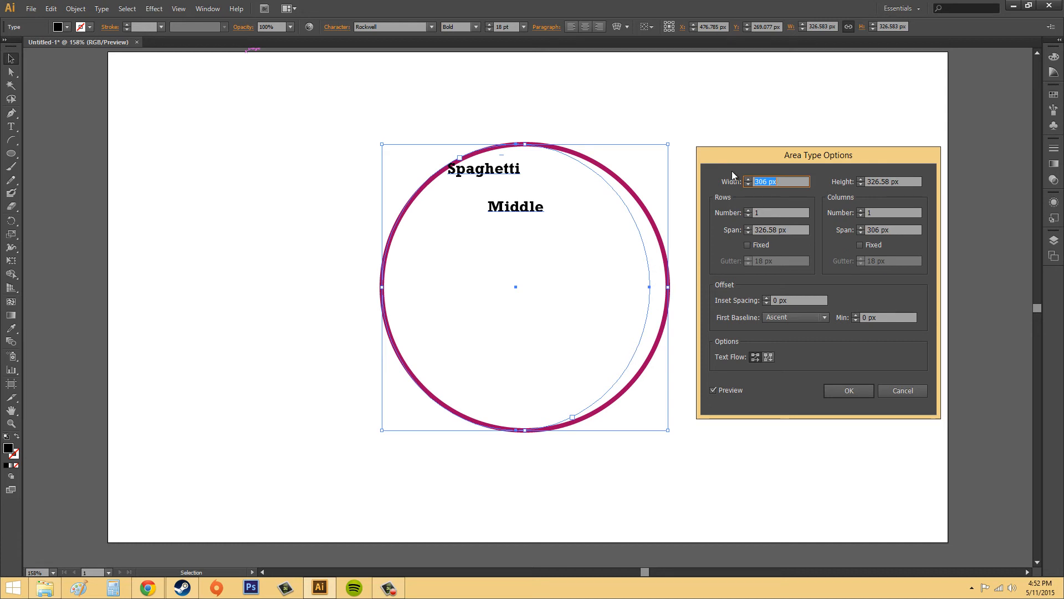
Try dividing the text area into 4 columns, and return it to 1 column
click(861, 210)
click(861, 210)
click(861, 210)
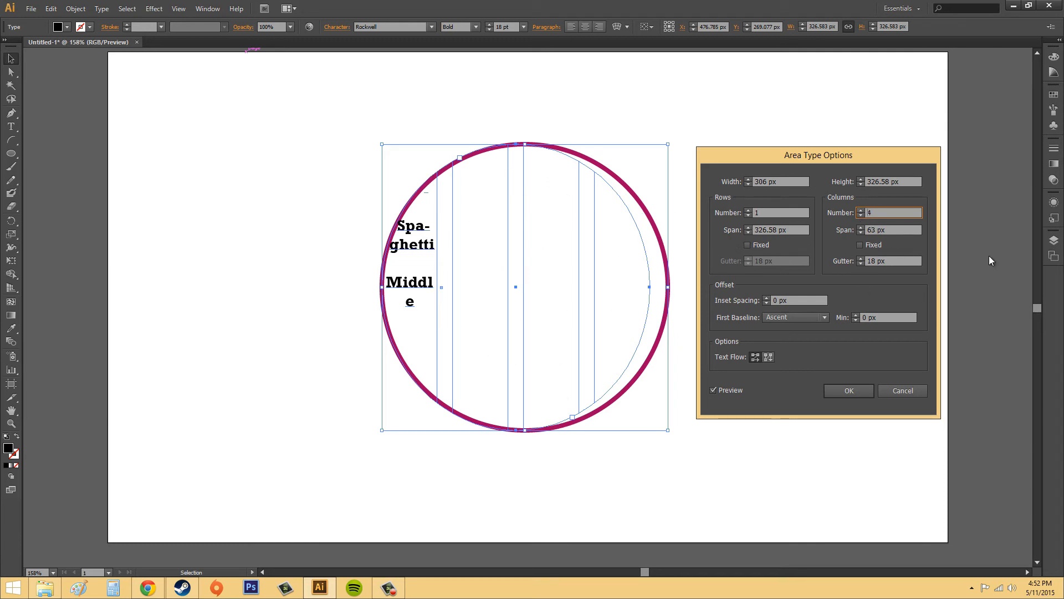
click(860, 215)
click(860, 215)
click(861, 215)
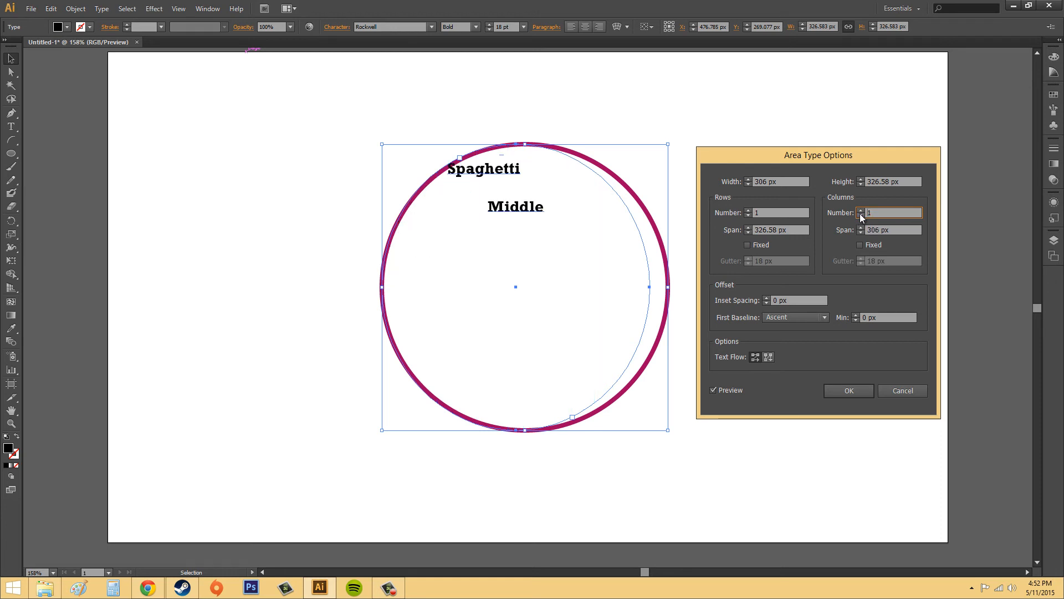
Try dividing the text area into 4 rows, and return it to 1 row
click(749, 210)
click(748, 210)
click(748, 210)
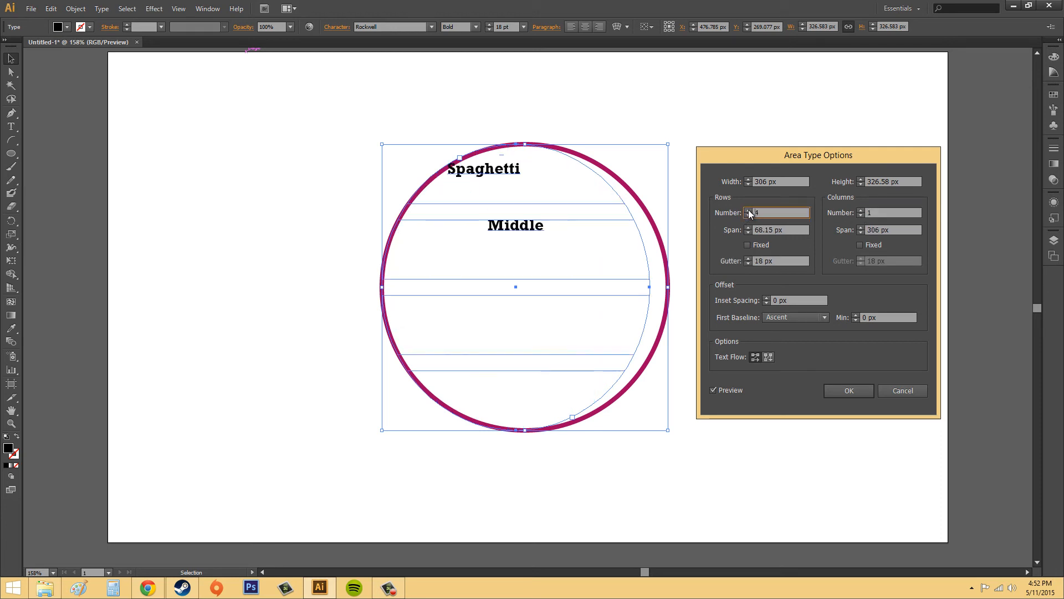
click(748, 215)
click(748, 215)
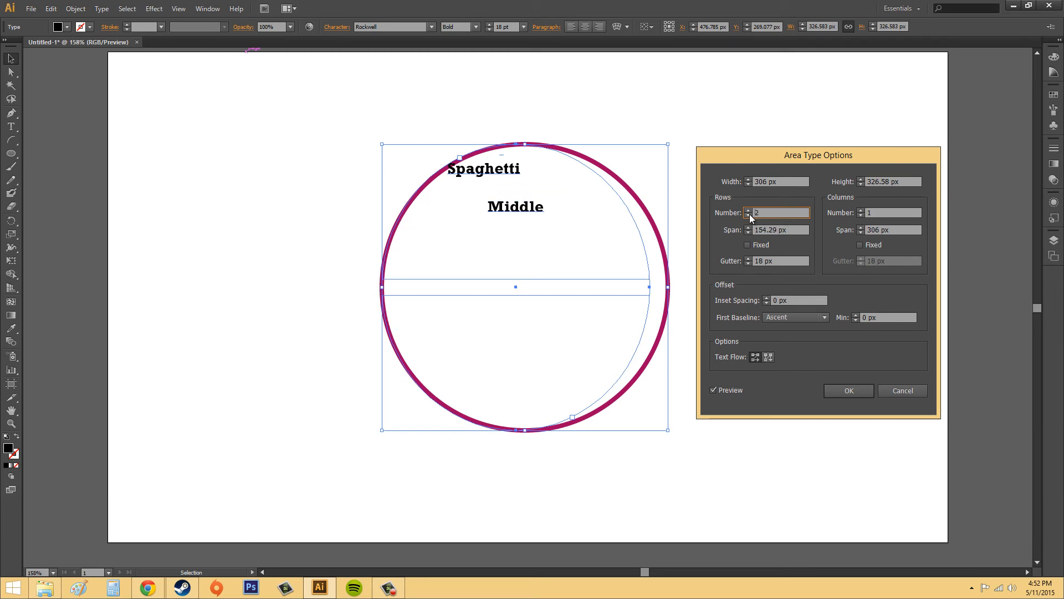
click(748, 215)
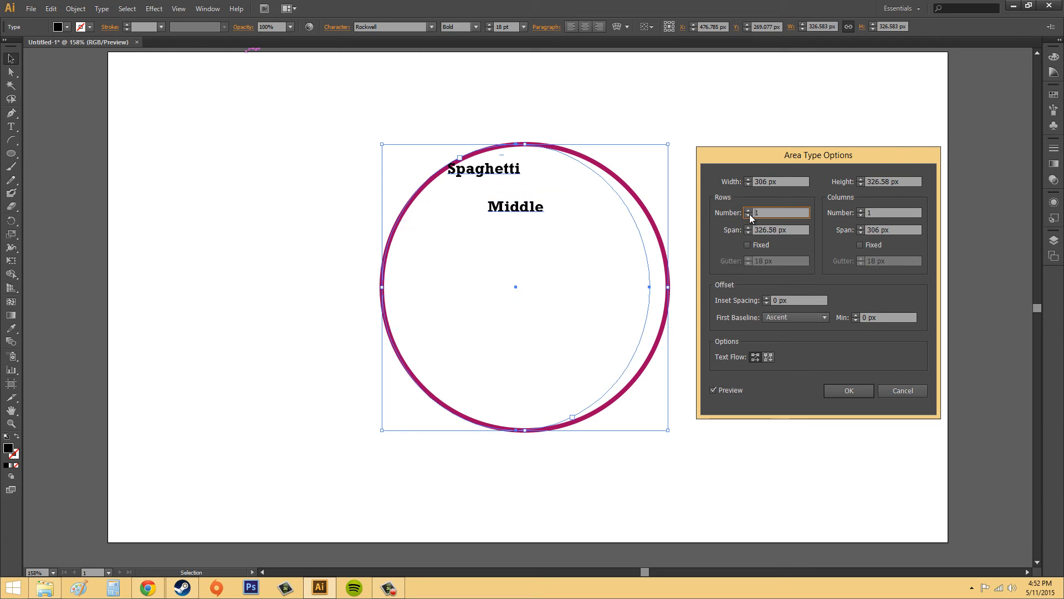
Try an inset spacing of 24 px for the circular text area, discarding the Area Type Options changes and deselecting the text
click(765, 299)
click(766, 298)
click(766, 298)
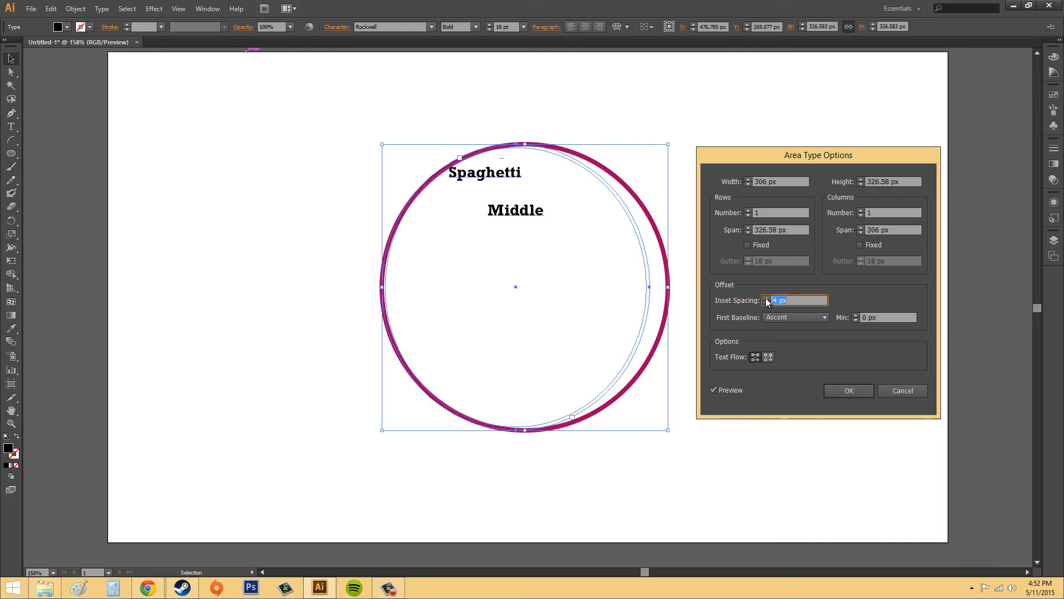
click(766, 298)
click(766, 298)
click(766, 298)
click(766, 298)
click(766, 298)
click(766, 298)
click(766, 298)
click(766, 298)
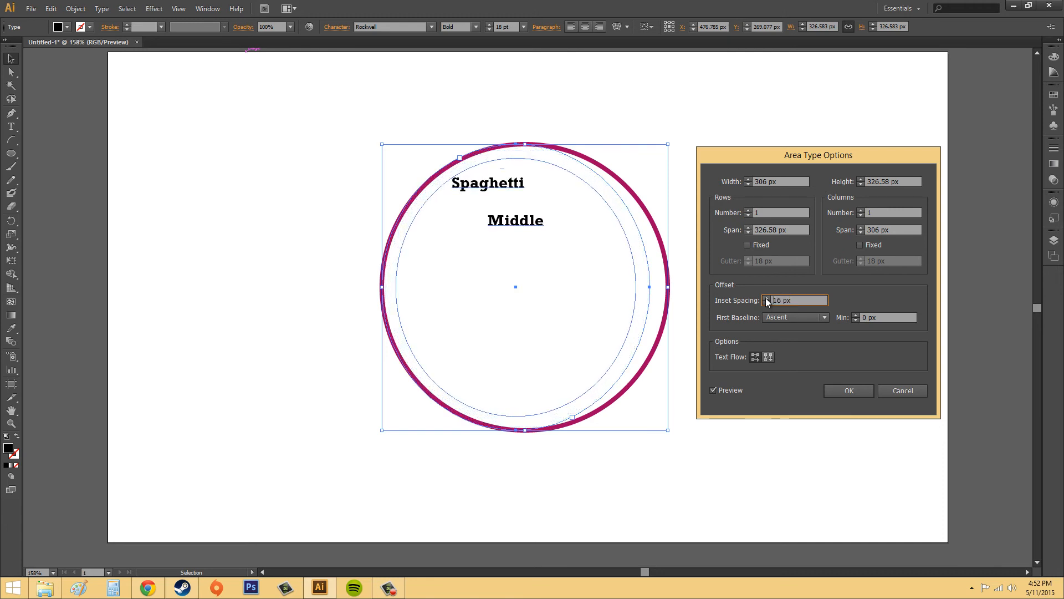
click(766, 298)
click(765, 298)
click(766, 299)
click(765, 298)
click(766, 299)
click(766, 298)
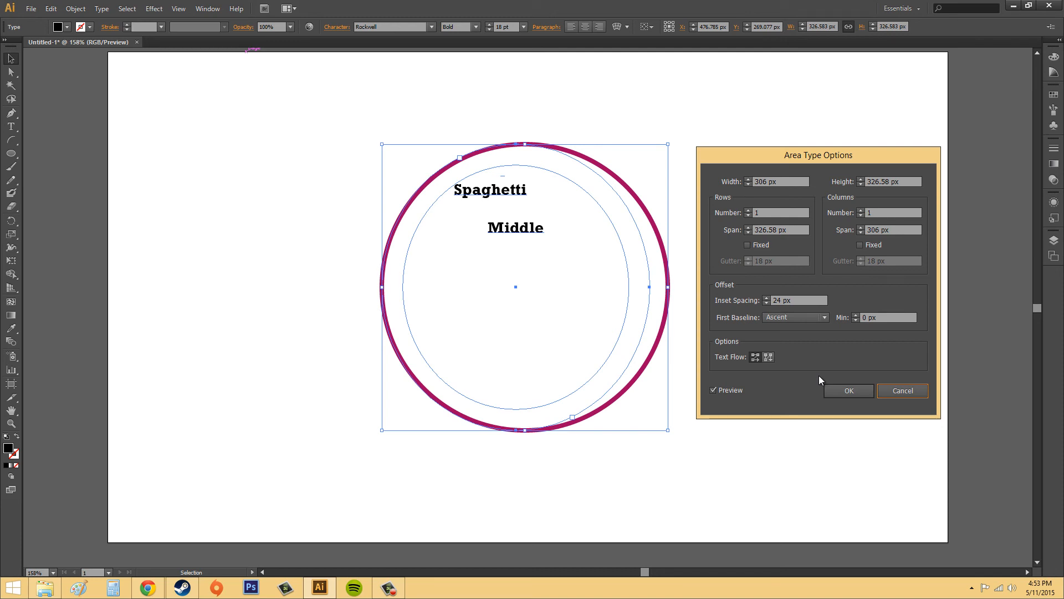
click(905, 397)
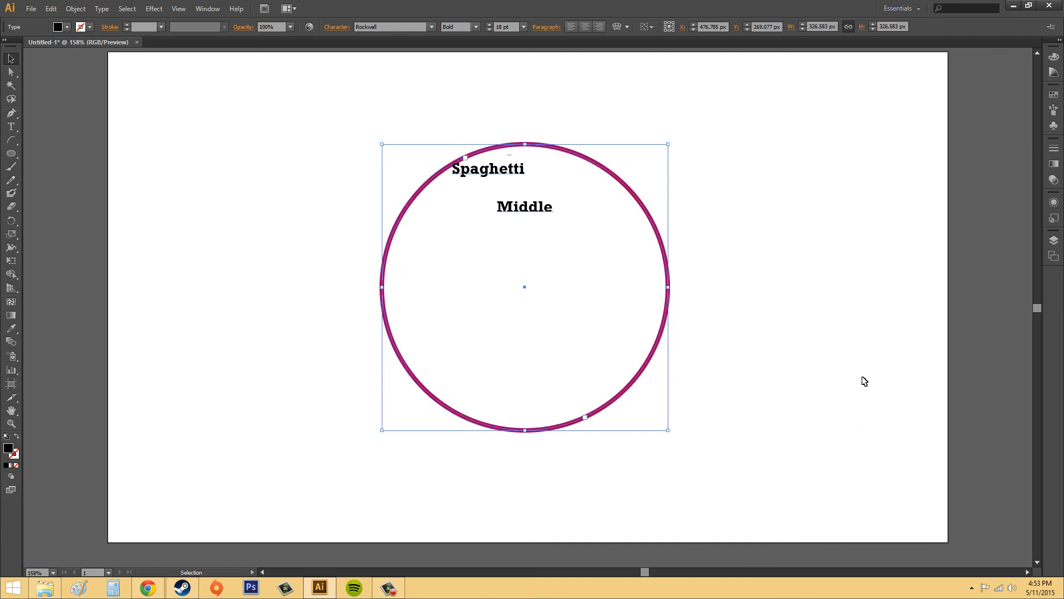
click(211, 103)
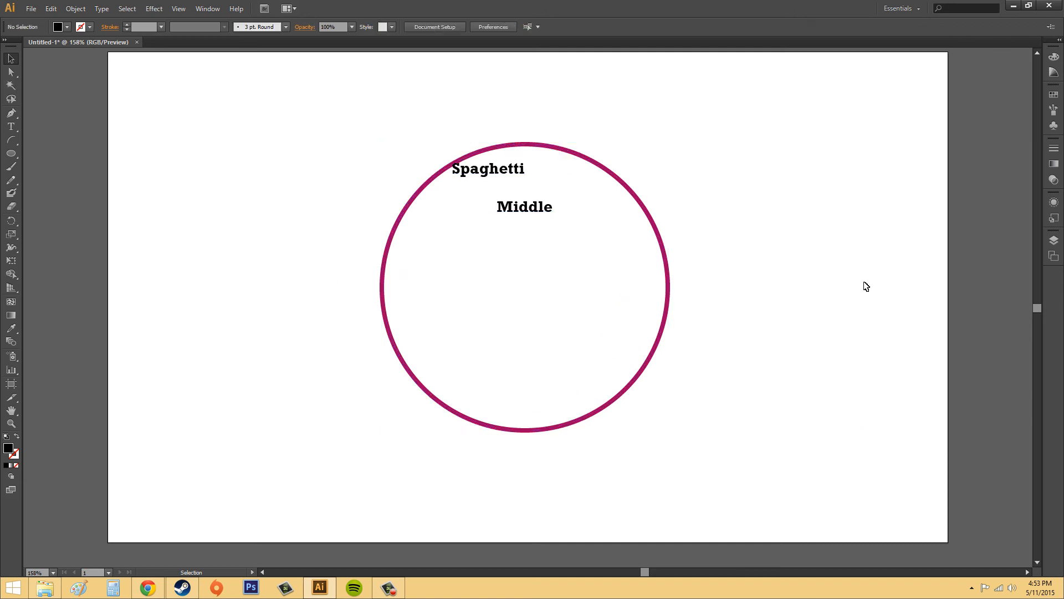